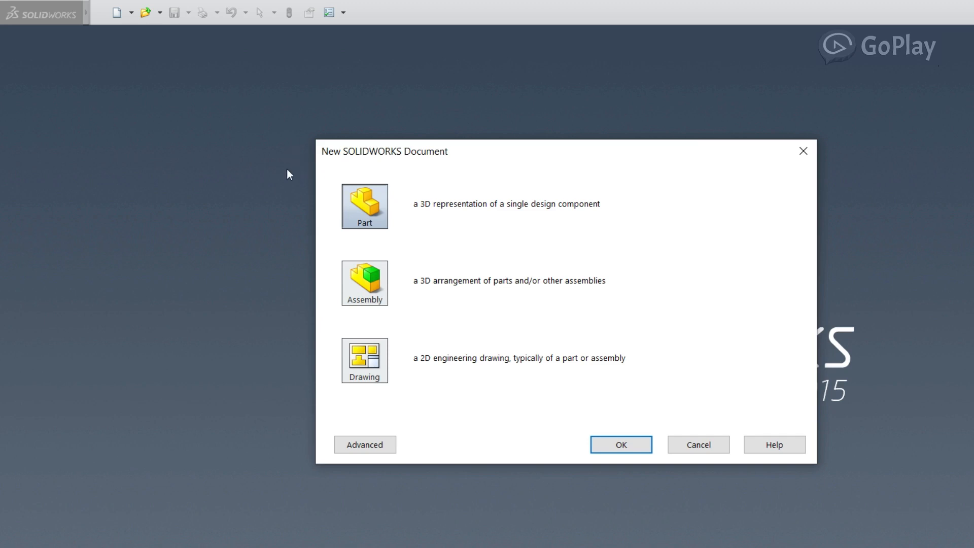
click(365, 444)
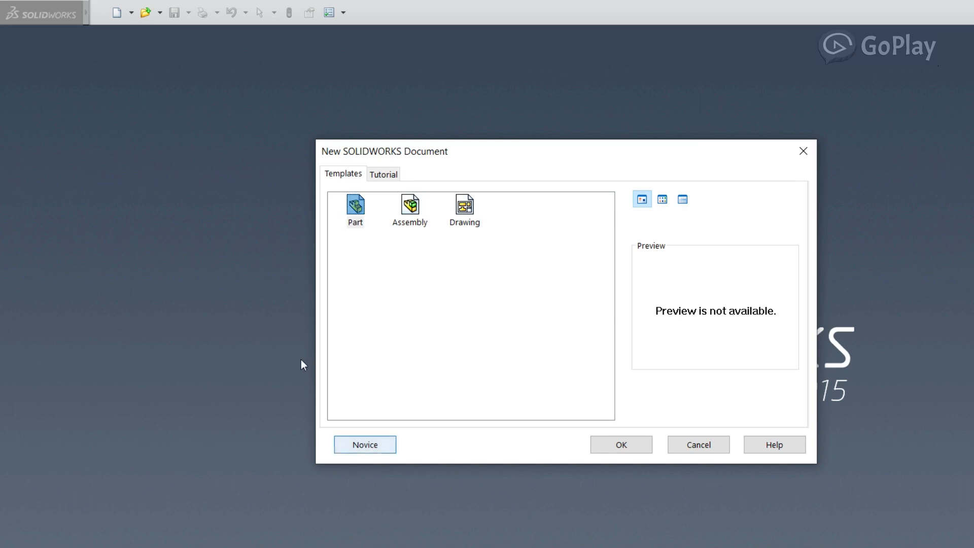
click(383, 174)
click(351, 173)
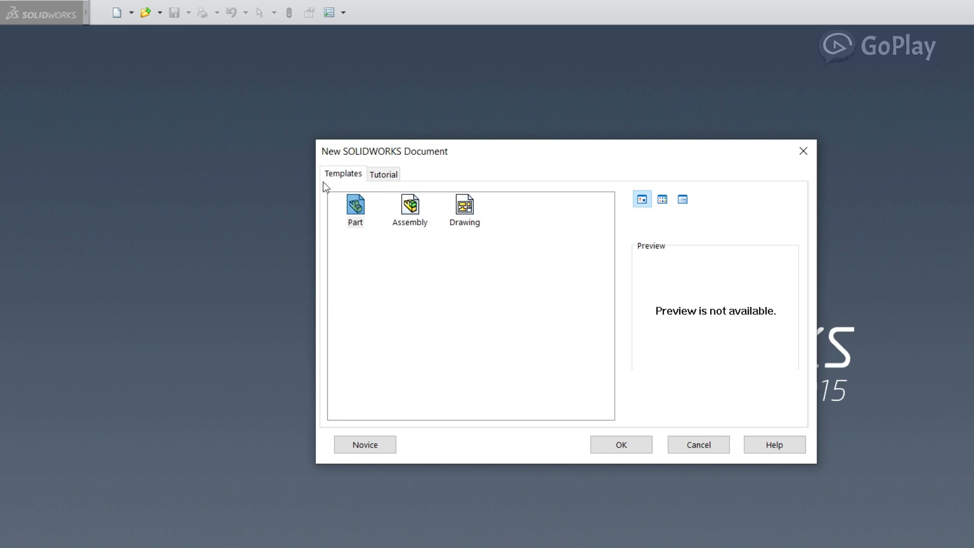
click(365, 444)
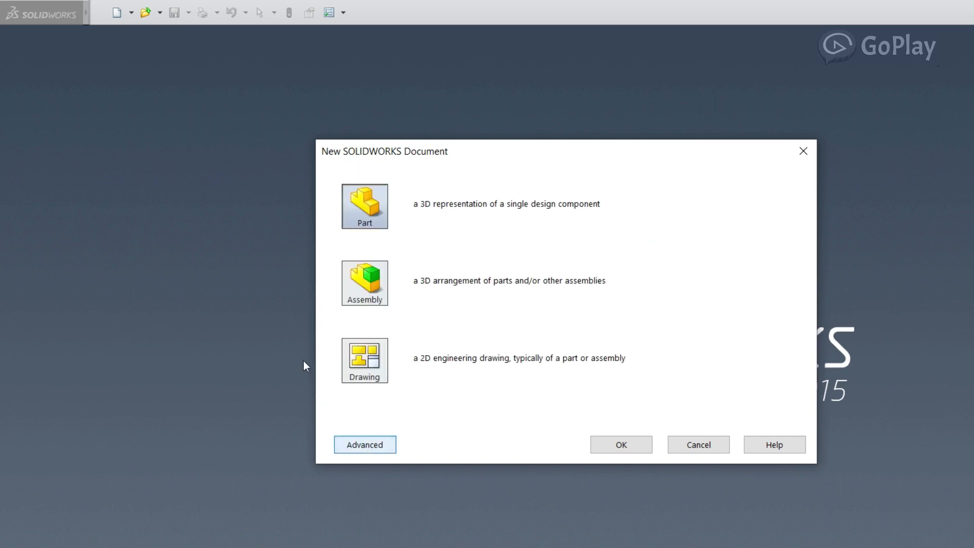
Create a new part document
key(Tab)
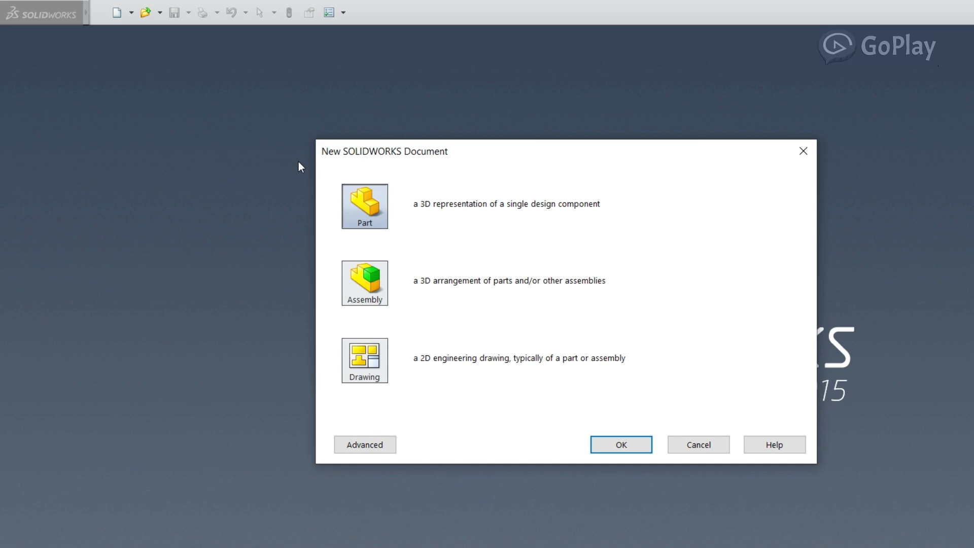
key(Return)
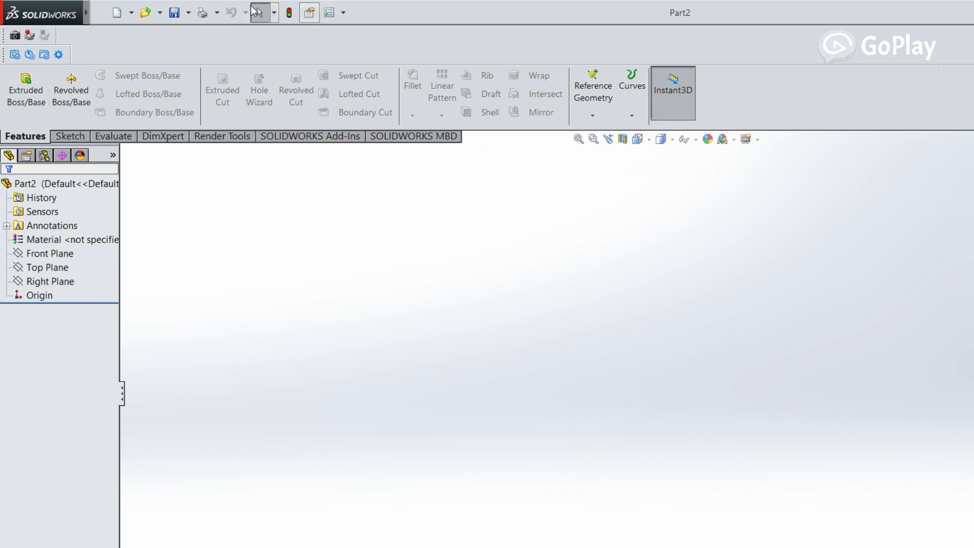
Set the part document's unit system to MMGS (millimeter, gram, second)
mouse_move(79, 12)
click(329, 13)
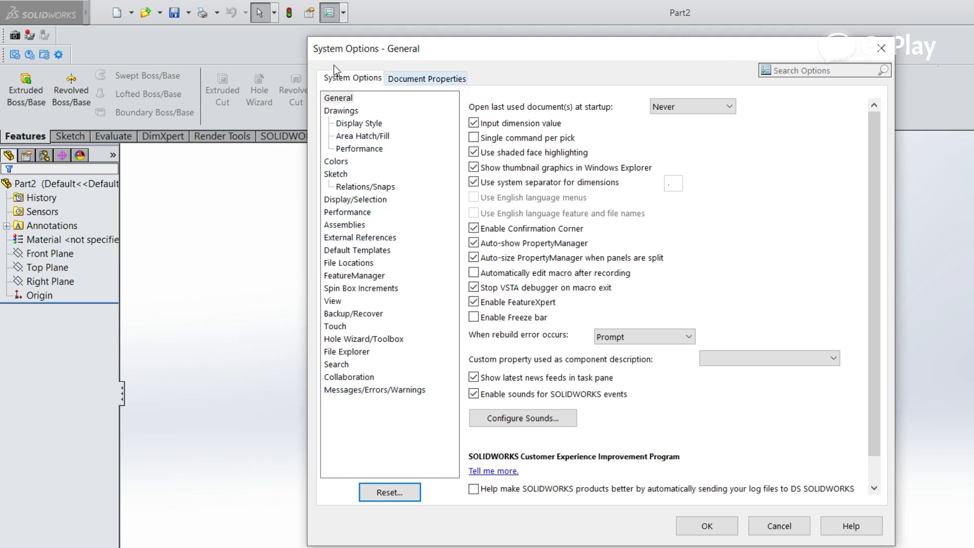
click(417, 80)
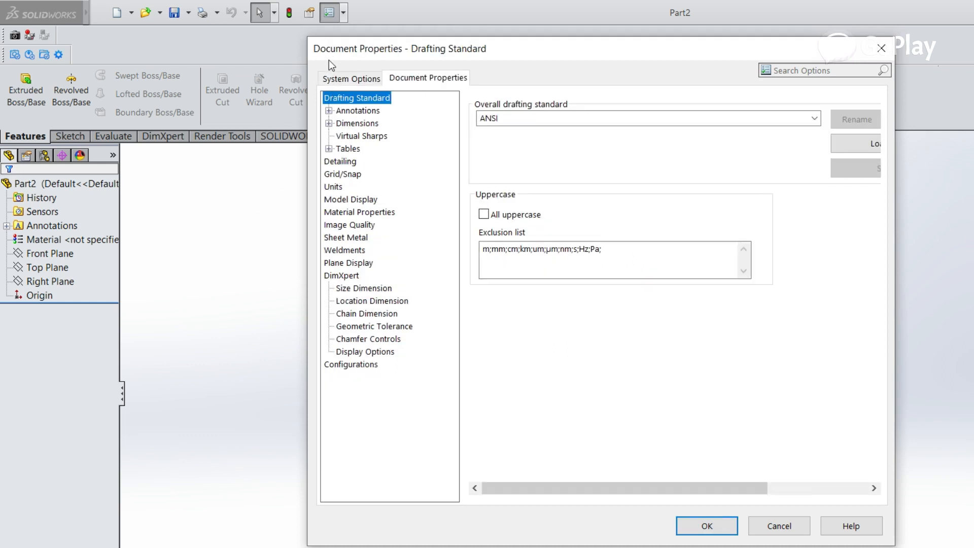
click(334, 186)
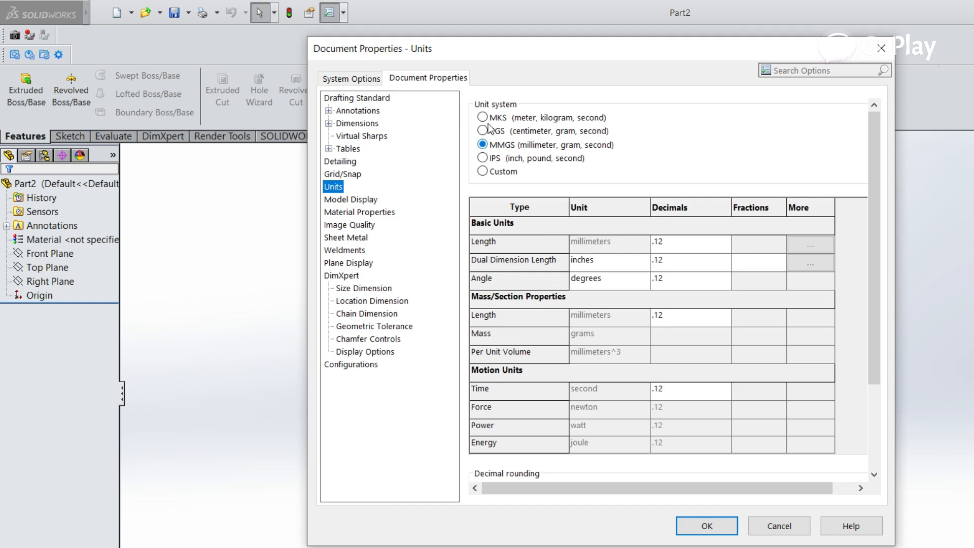
click(572, 414)
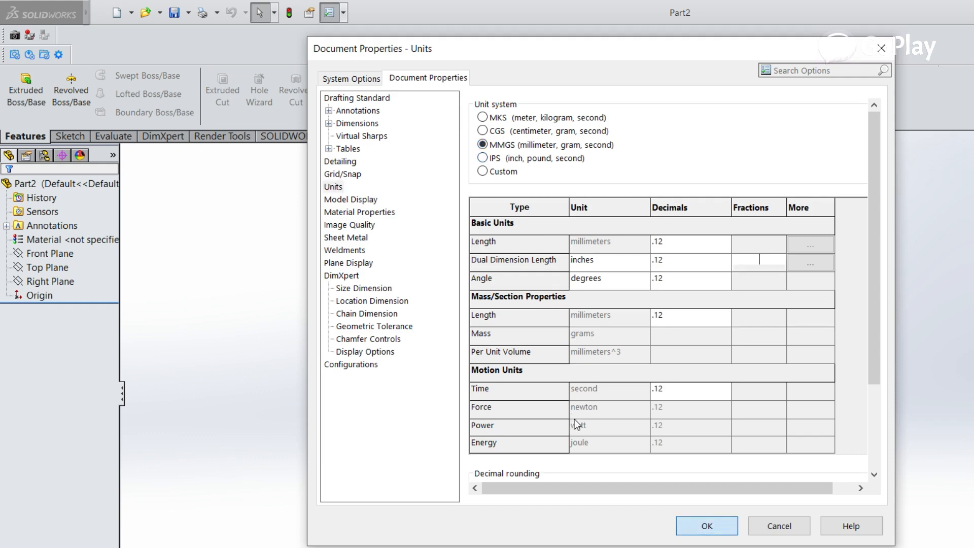
key(Return)
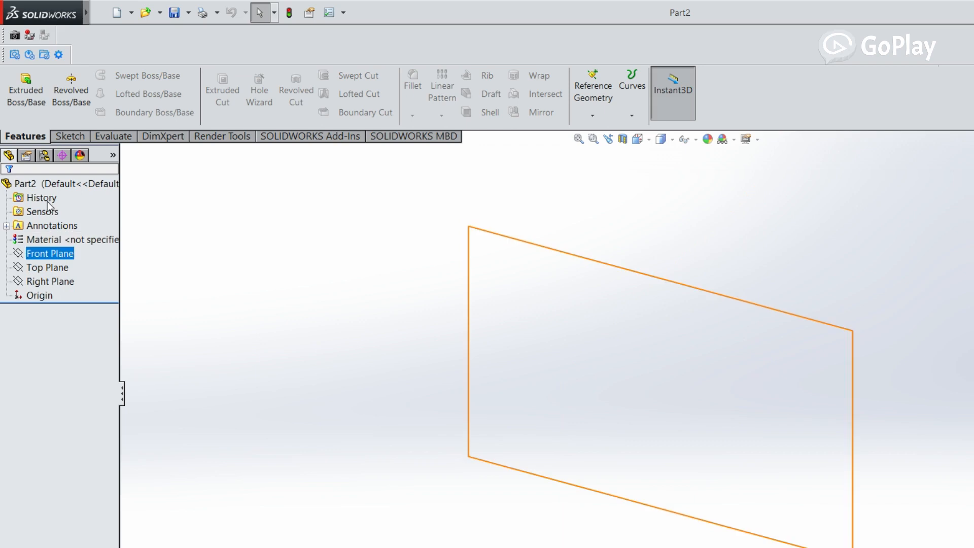
click(44, 253)
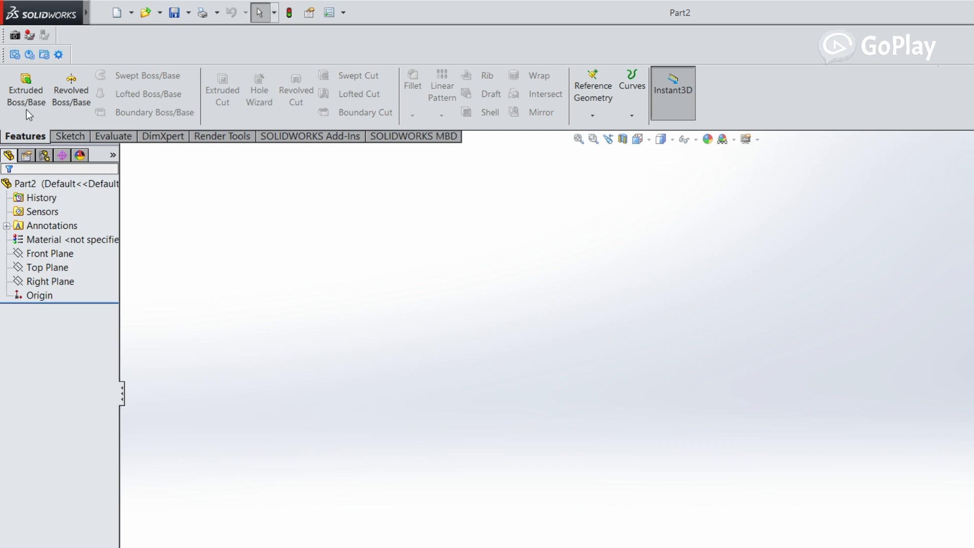
click(67, 136)
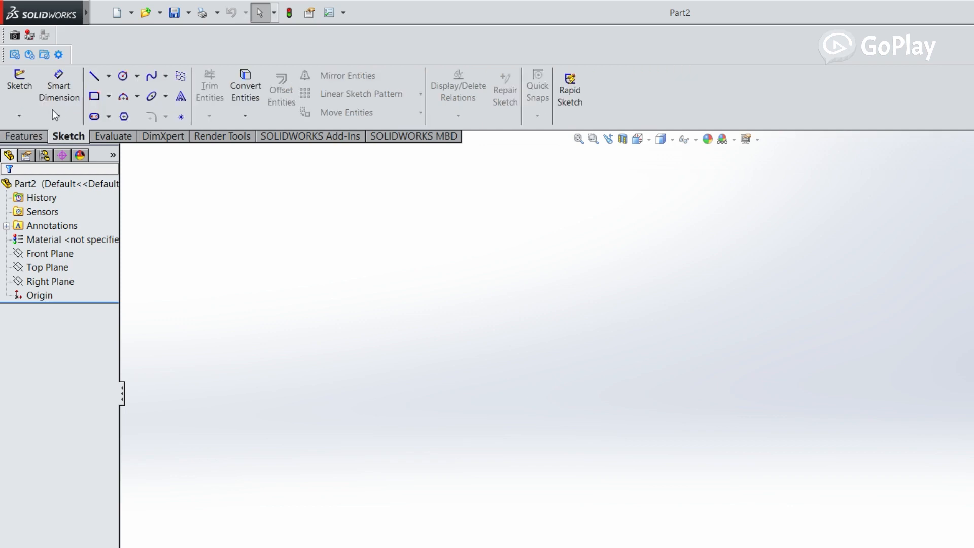
click(40, 136)
click(69, 136)
click(34, 135)
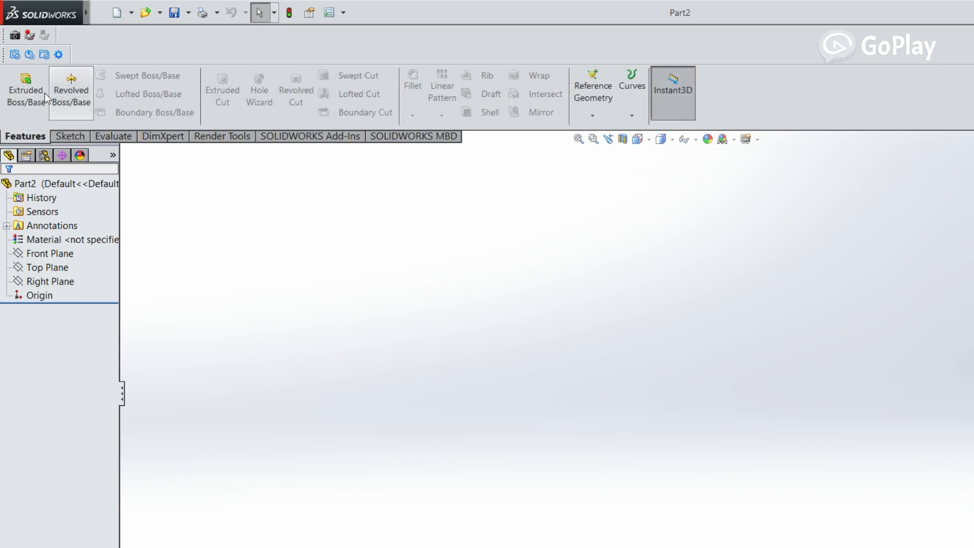
click(63, 135)
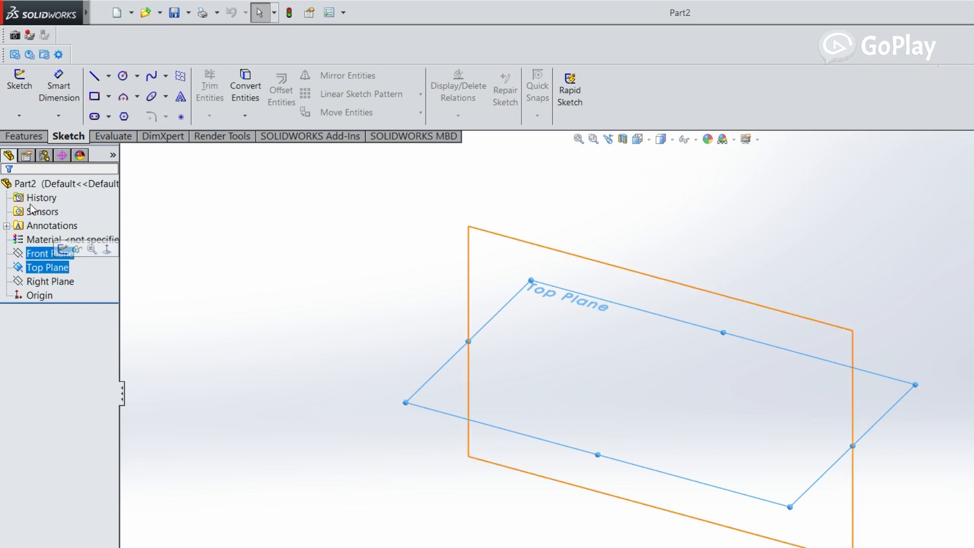
Start a new sketch on the Top Plane
click(38, 255)
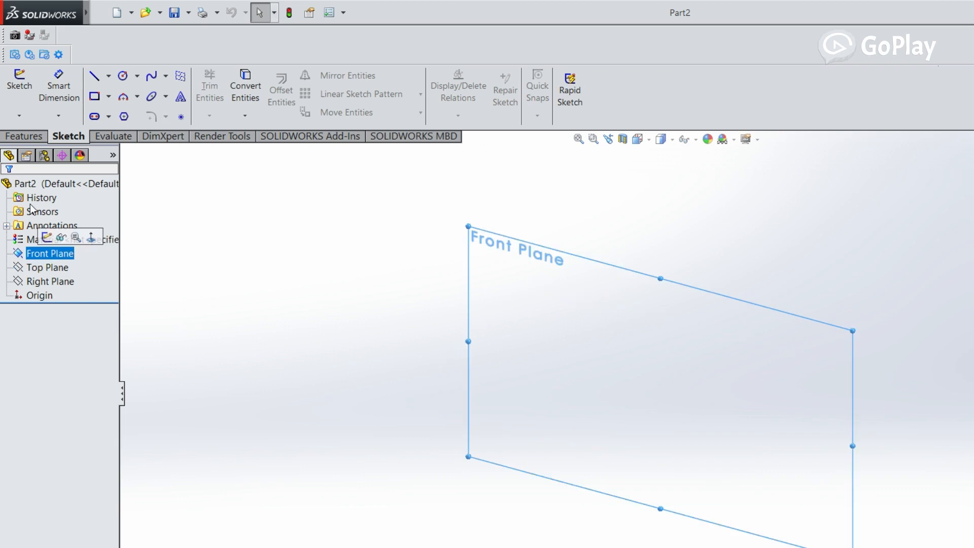
click(38, 281)
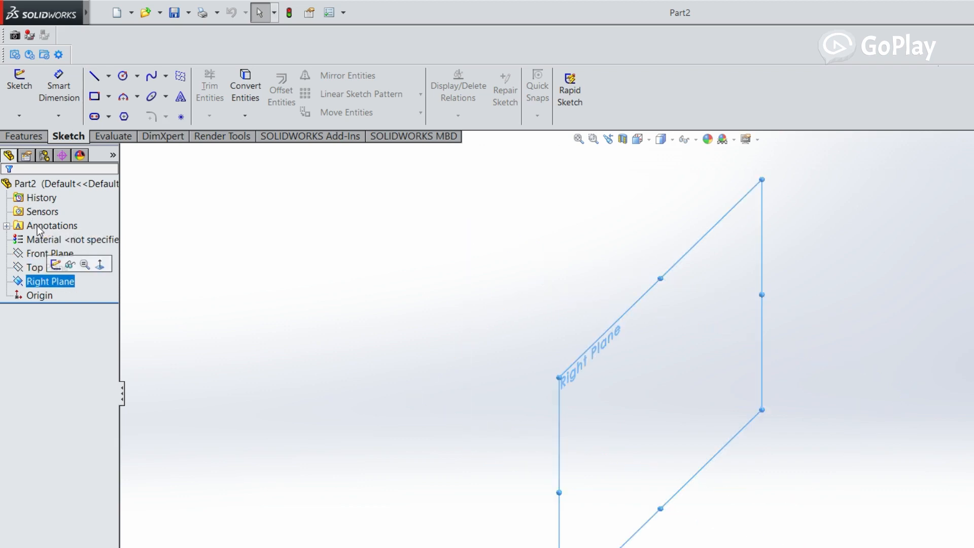
click(38, 264)
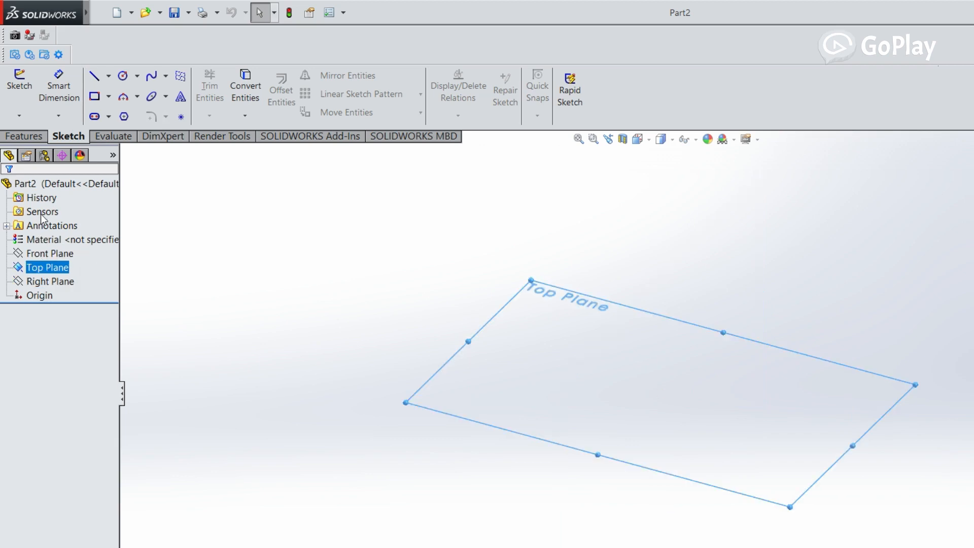
right_click(50, 267)
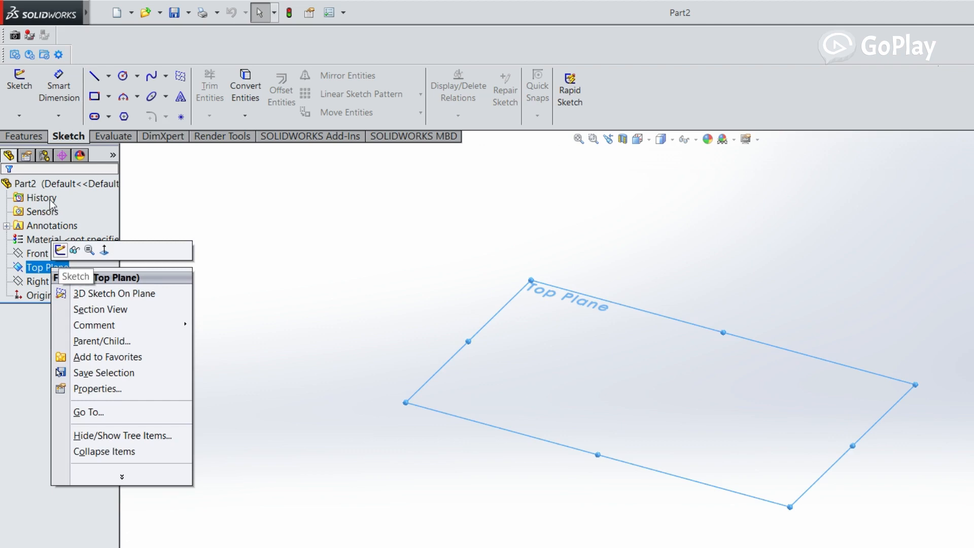
click(60, 249)
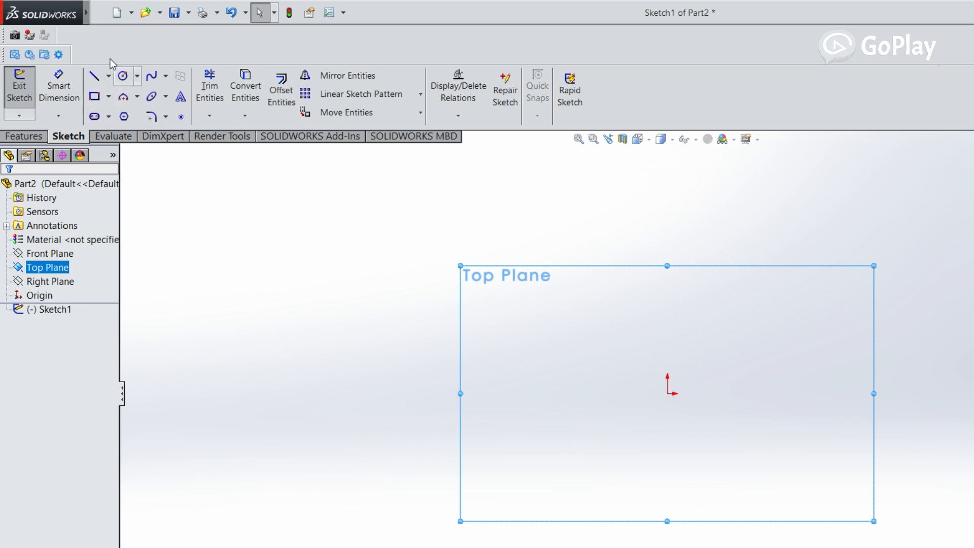
Sketch a circle centred on the origin with a radius of about 71 mm
click(137, 76)
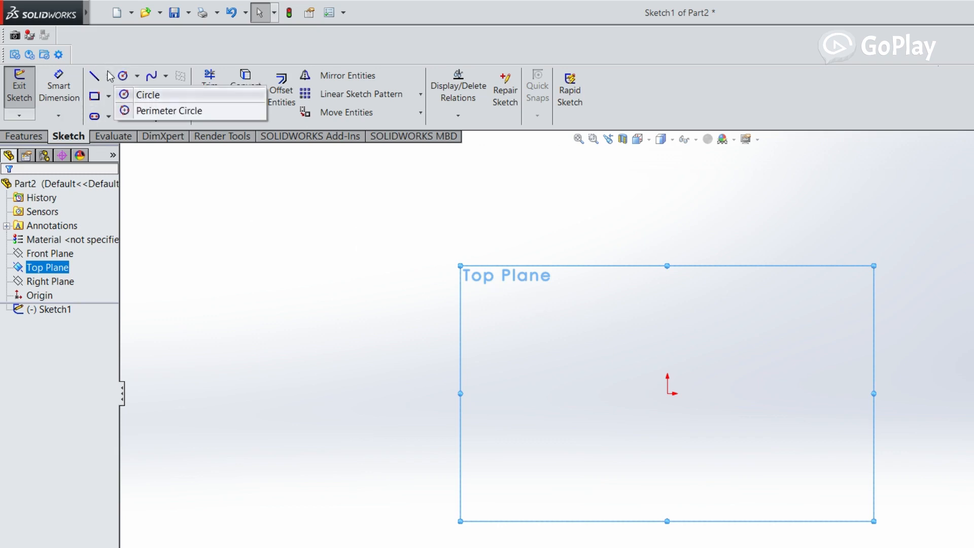
click(124, 95)
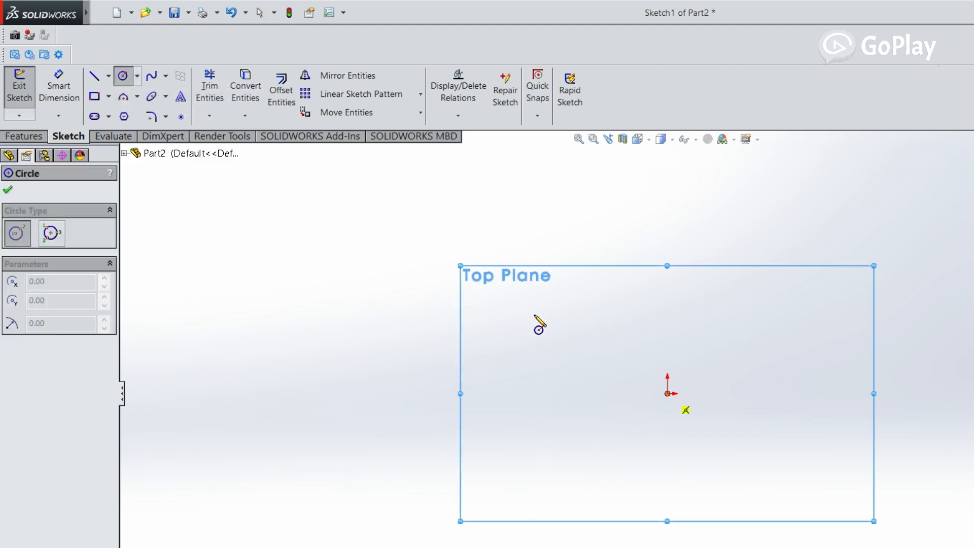
click(667, 394)
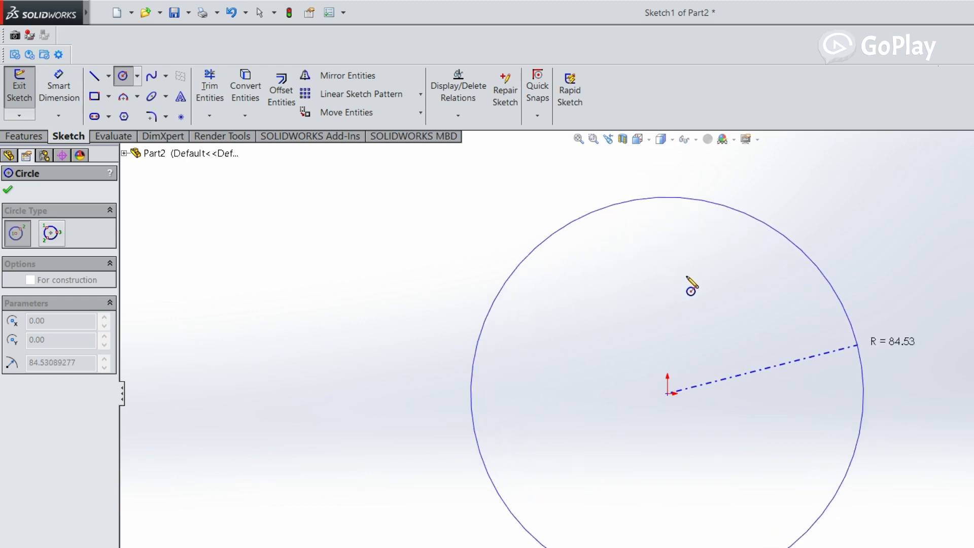
click(666, 294)
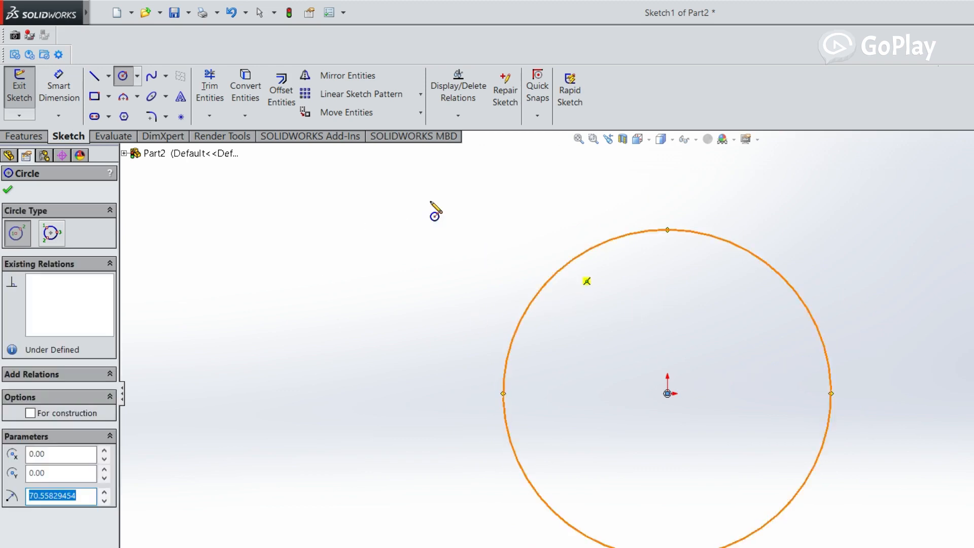
key(Escape)
Dimension the circle's diameter as 120 mm and reposition the dimension beside the circle
click(55, 82)
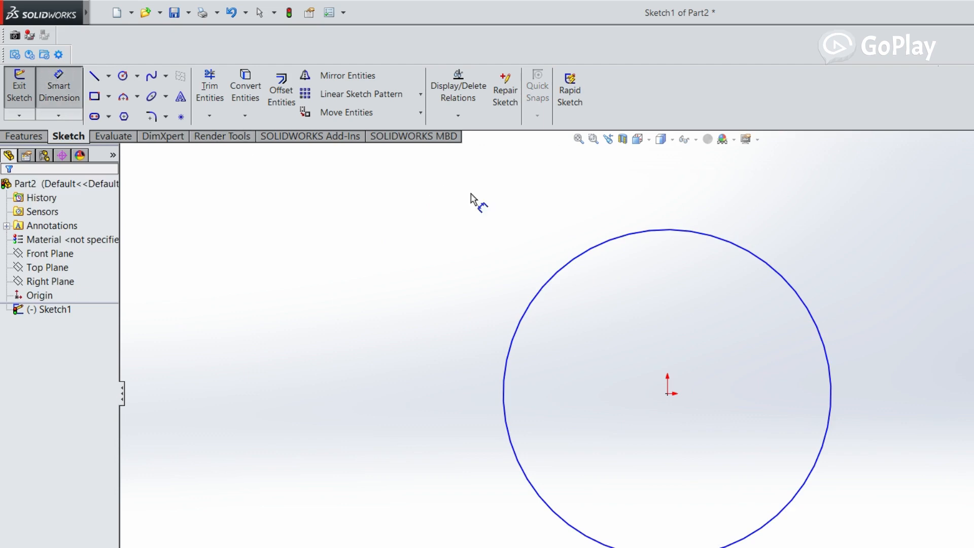
click(579, 197)
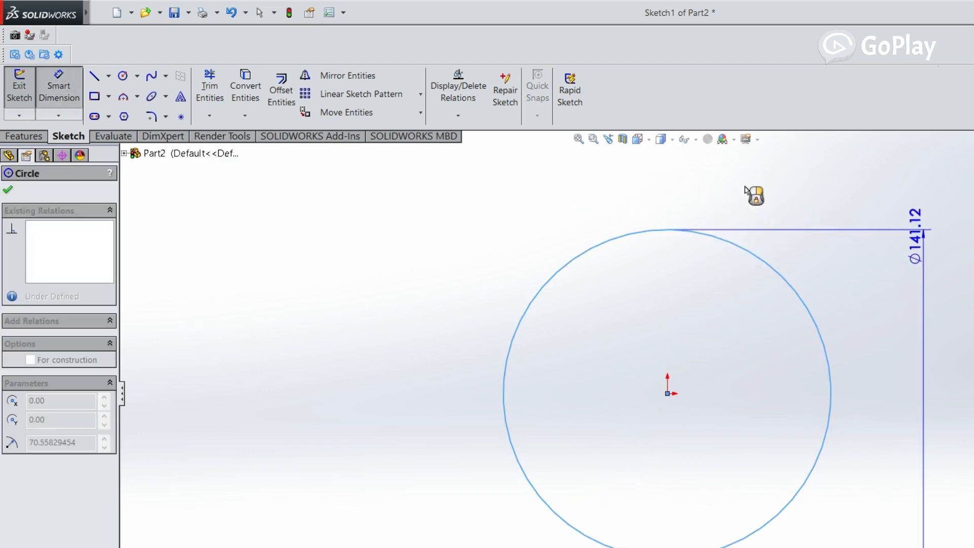
click(769, 175)
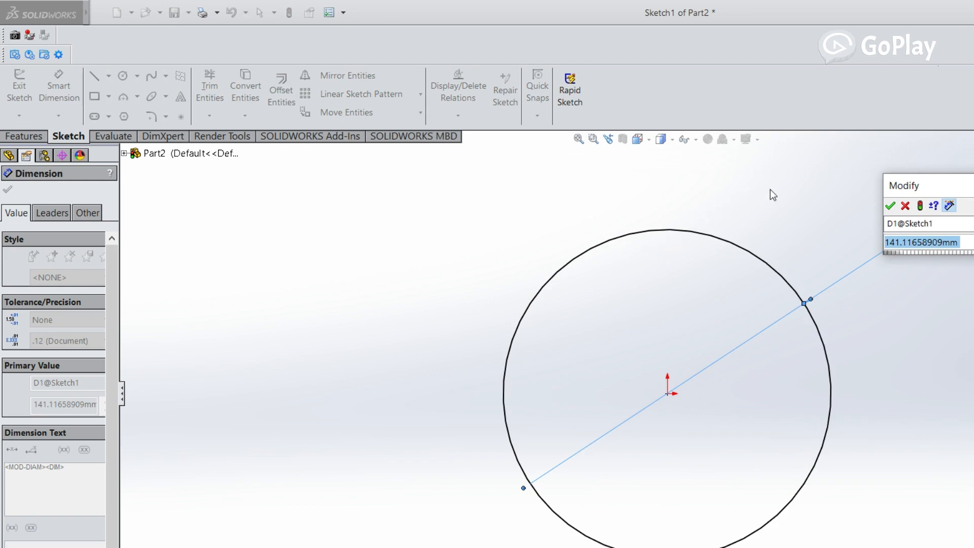
text(120)
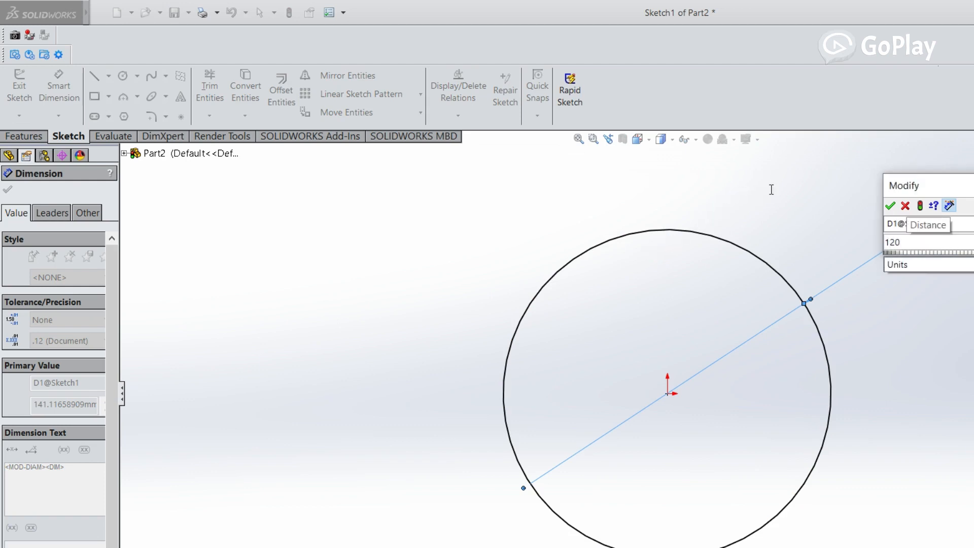
key(Return)
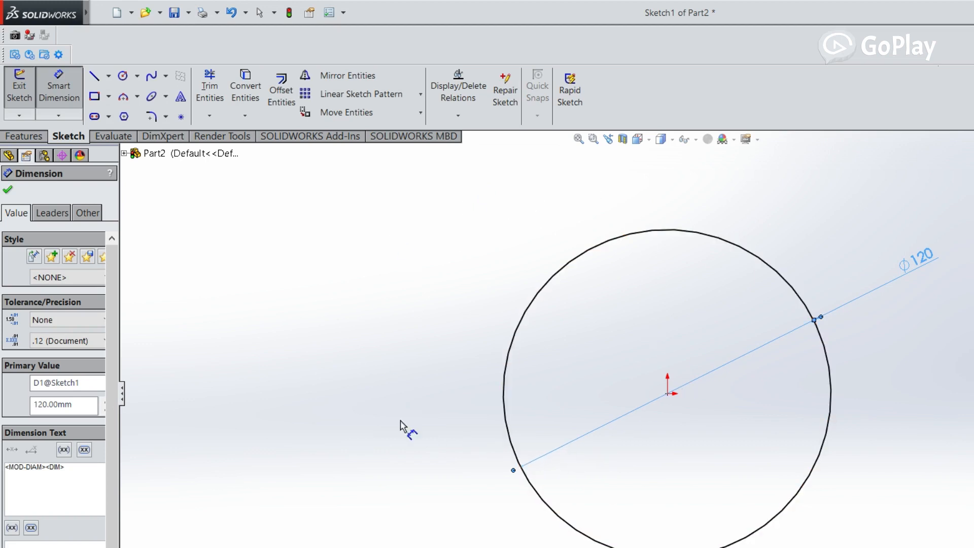
drag(733, 205, 729, 223)
click(733, 231)
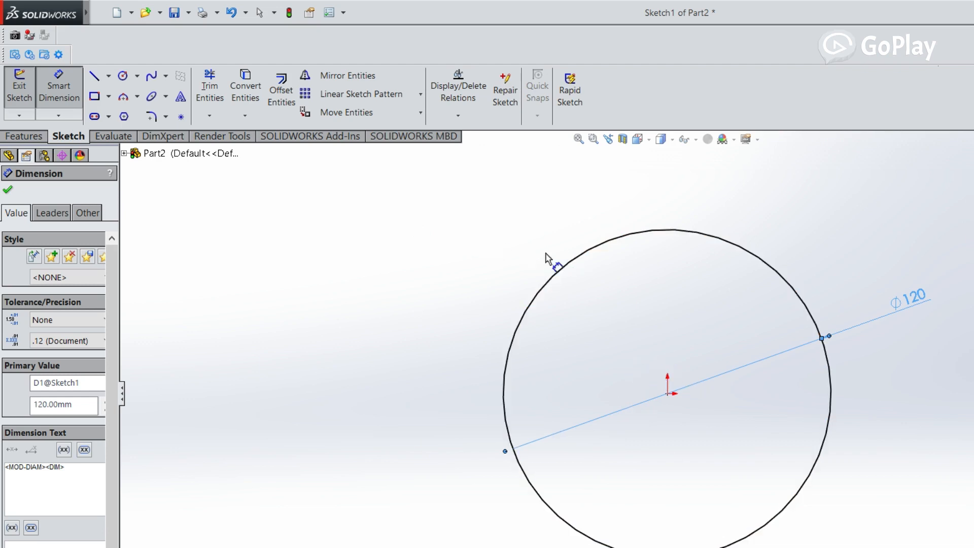
Extrude the 120 mm circle sketch as a blind boss from the sketch plane to a depth of 200 mm
click(25, 136)
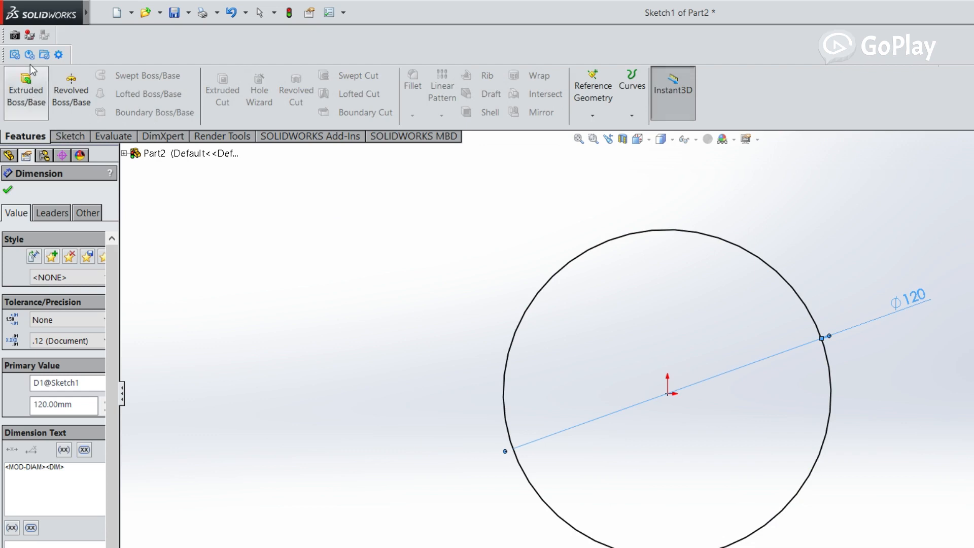
click(32, 69)
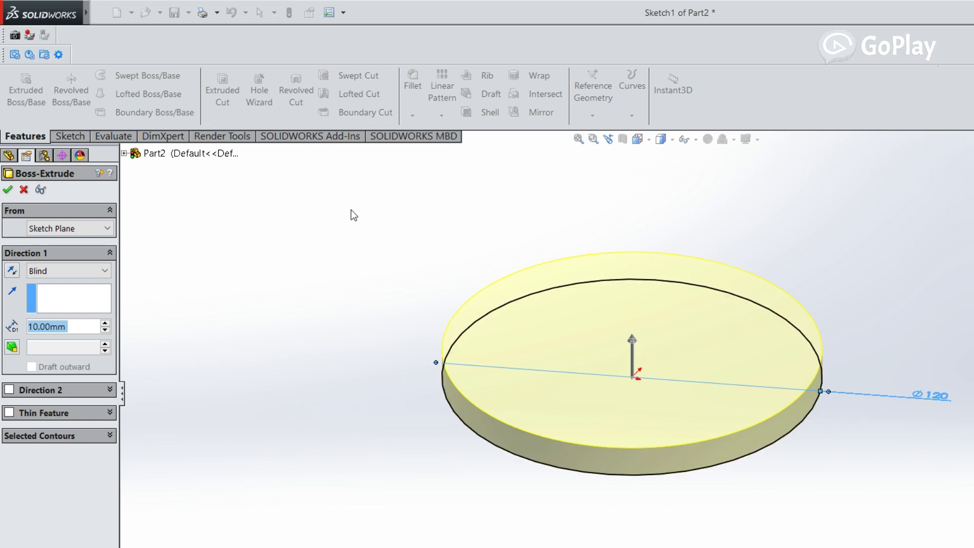
middle_drag(351, 210, 377, 293)
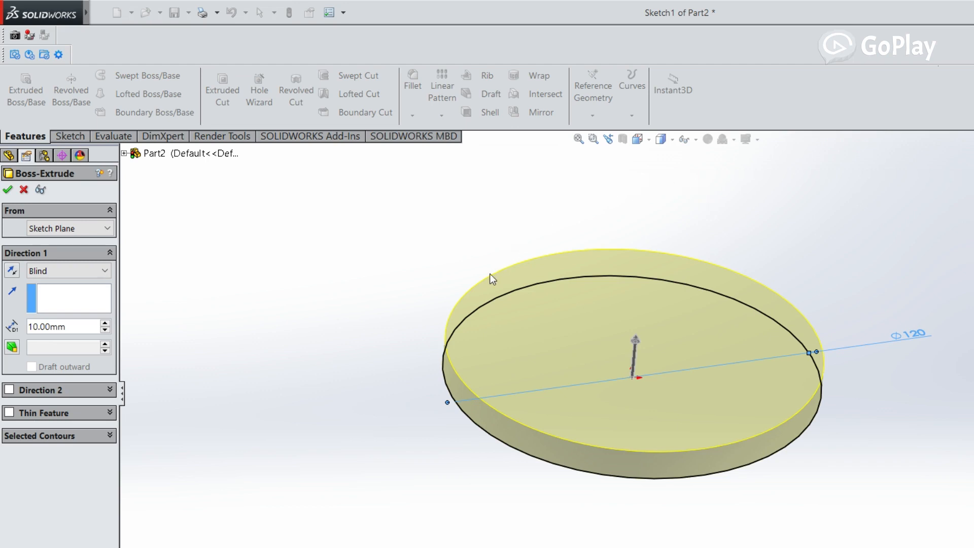
scroll(490, 275, down, 3)
scroll(491, 275, up, 5)
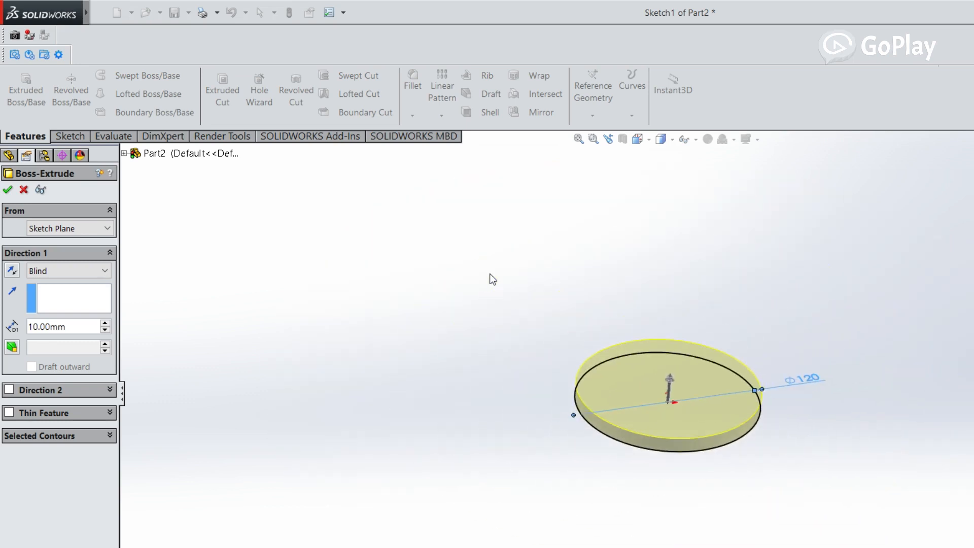
scroll(546, 307, down, 4)
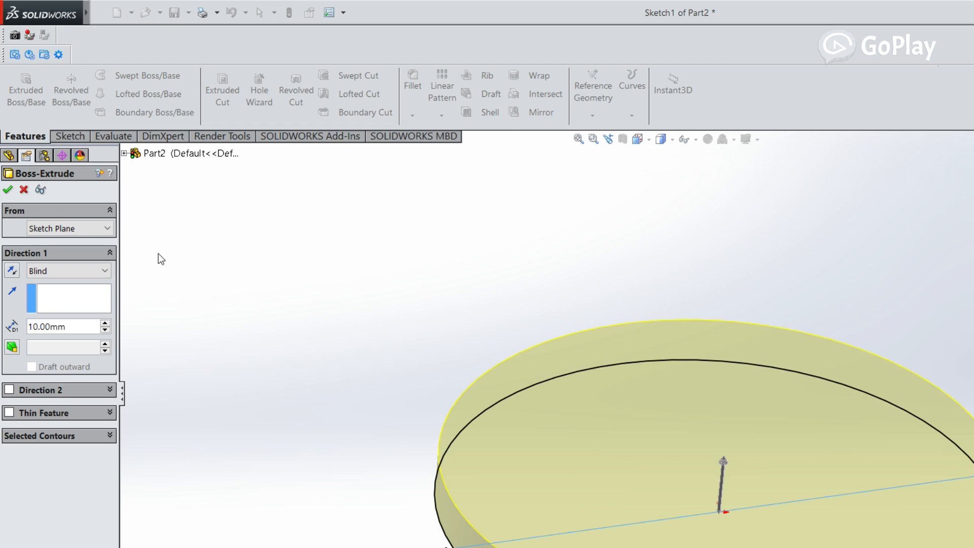
scroll(122, 251, down, 6)
scroll(123, 252, up, 3)
scroll(123, 252, down, 3)
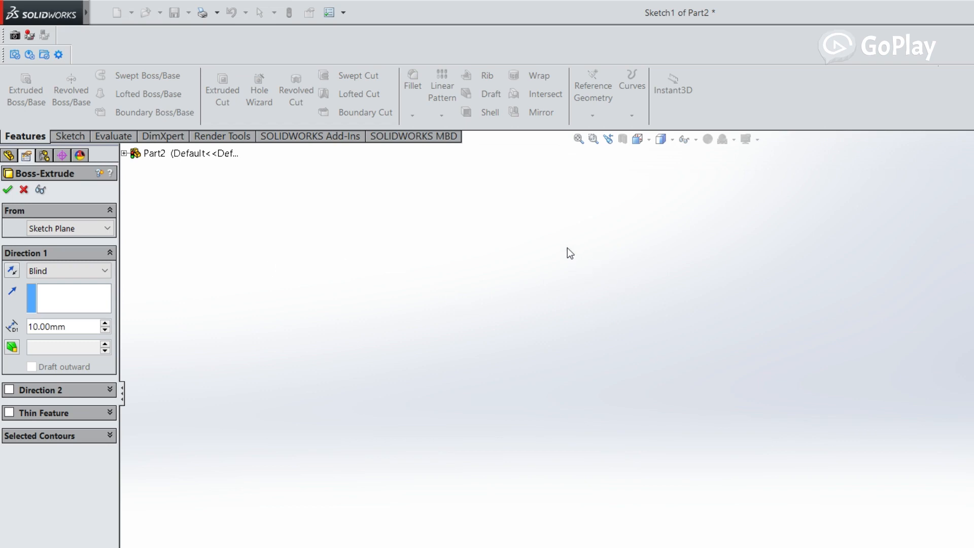
scroll(757, 298, up, 2)
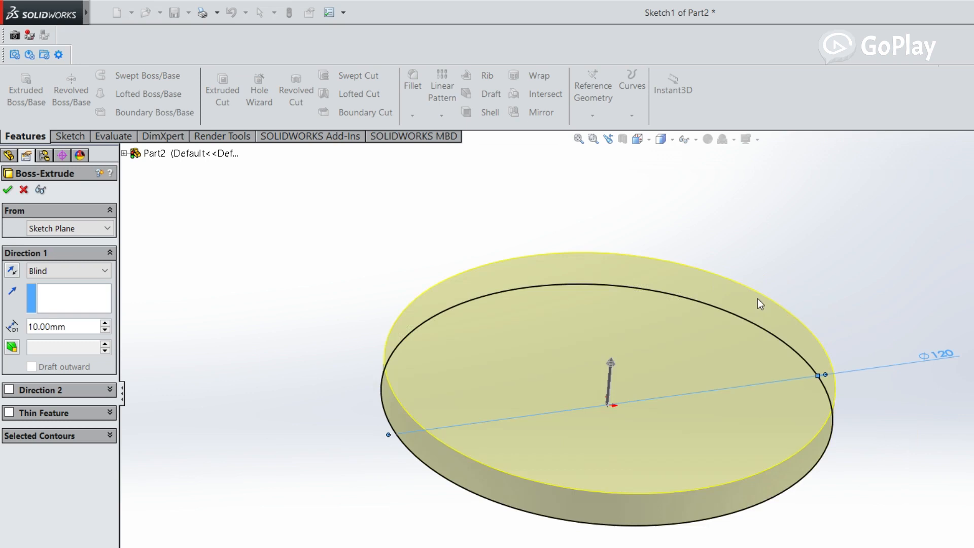
mouse_move(497, 279)
middle_down()
mouse_move(472, 278)
mouse_move(411, 221)
mouse_move(428, 285)
mouse_move(443, 280)
middle_up()
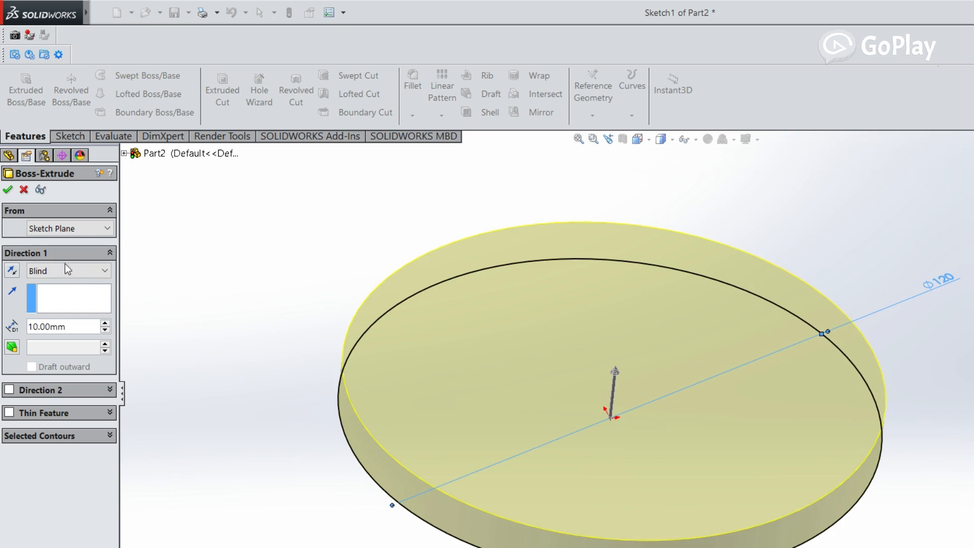
drag(64, 262, 1, 269)
text(200)
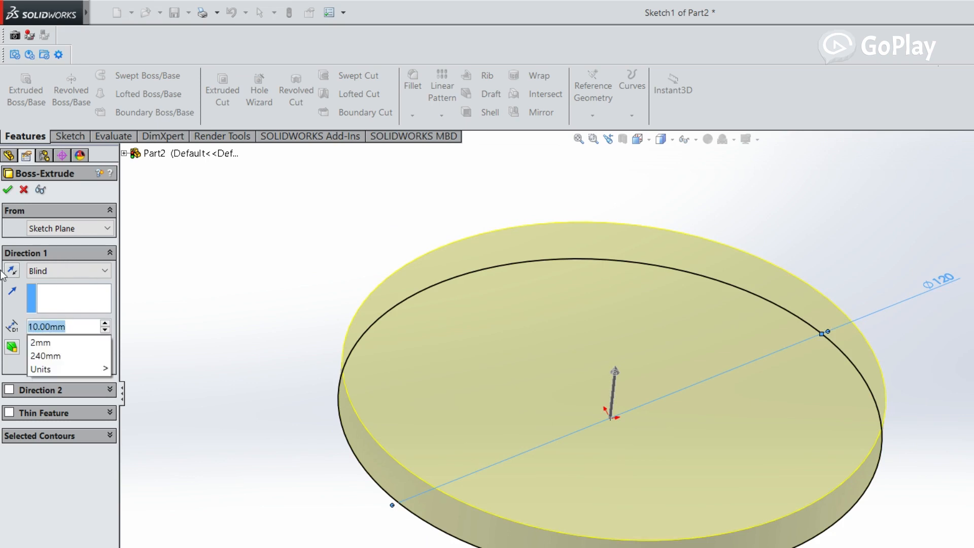
click(158, 250)
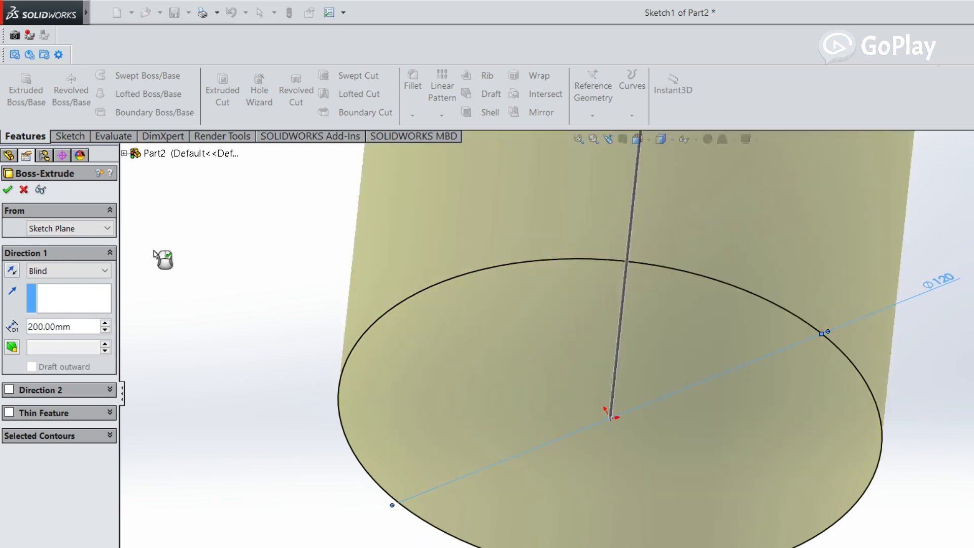
scroll(394, 215, up, 6)
middle_drag(527, 187, 431, 170)
scroll(524, 172, down, 3)
click(7, 190)
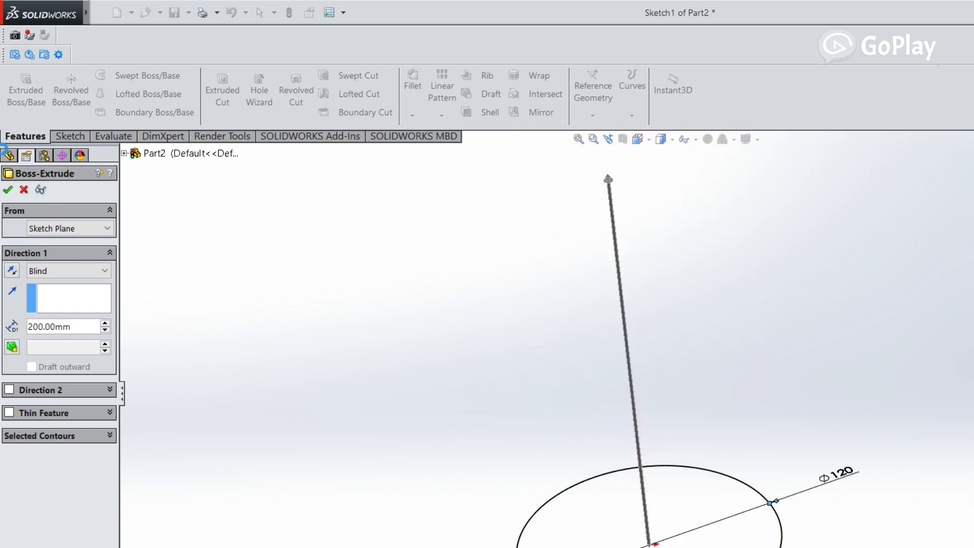
Examine the extruded cylinder from several angles and inspect its feature and underlying sketch in the feature tree
mouse_move(367, 240)
middle_down()
mouse_move(380, 227)
mouse_move(356, 233)
middle_up()
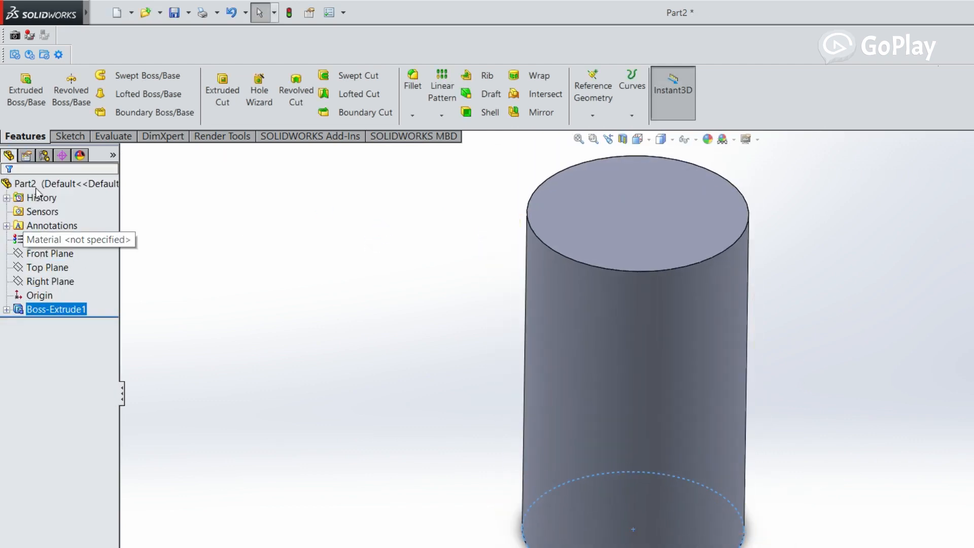
click(7, 309)
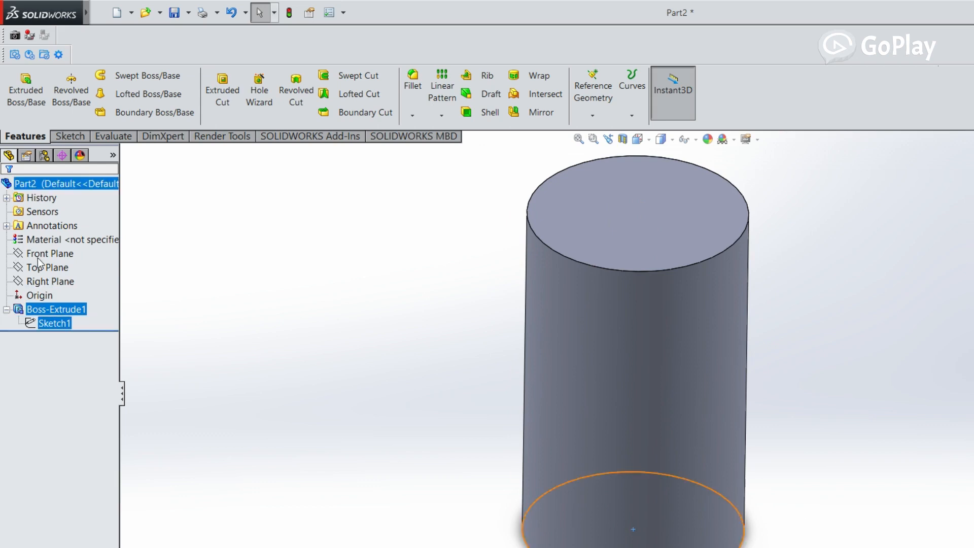
click(47, 323)
click(50, 309)
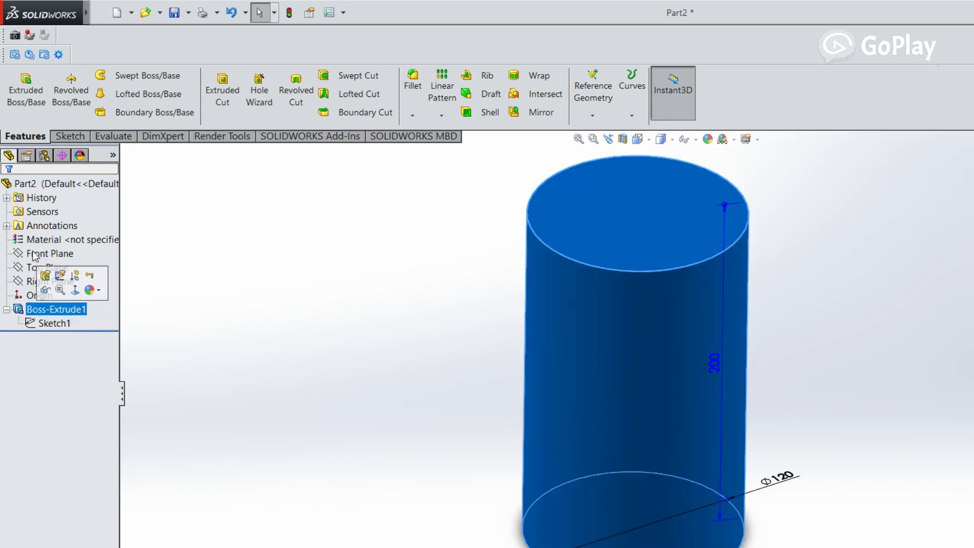
click(6, 310)
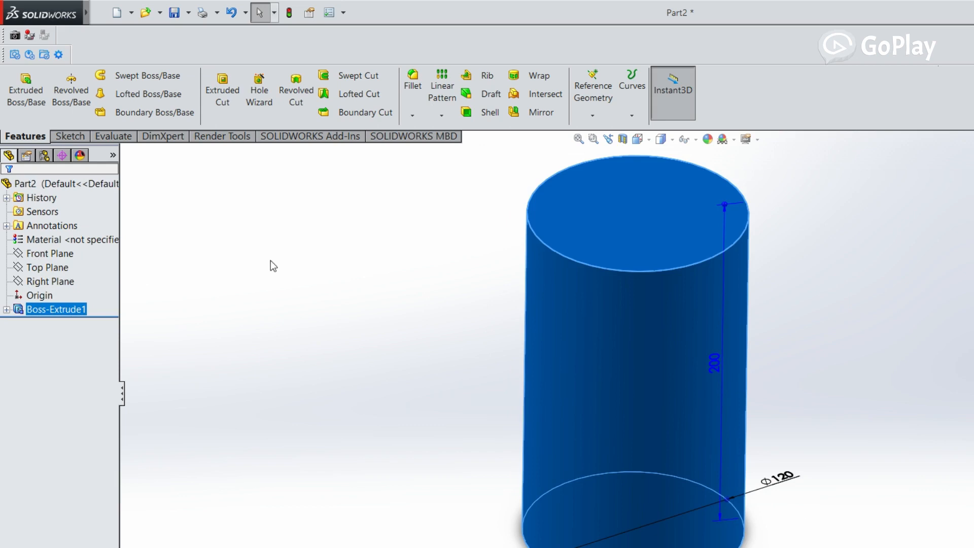
click(284, 266)
mouse_move(446, 231)
middle_down()
mouse_move(455, 272)
mouse_move(452, 228)
middle_up()
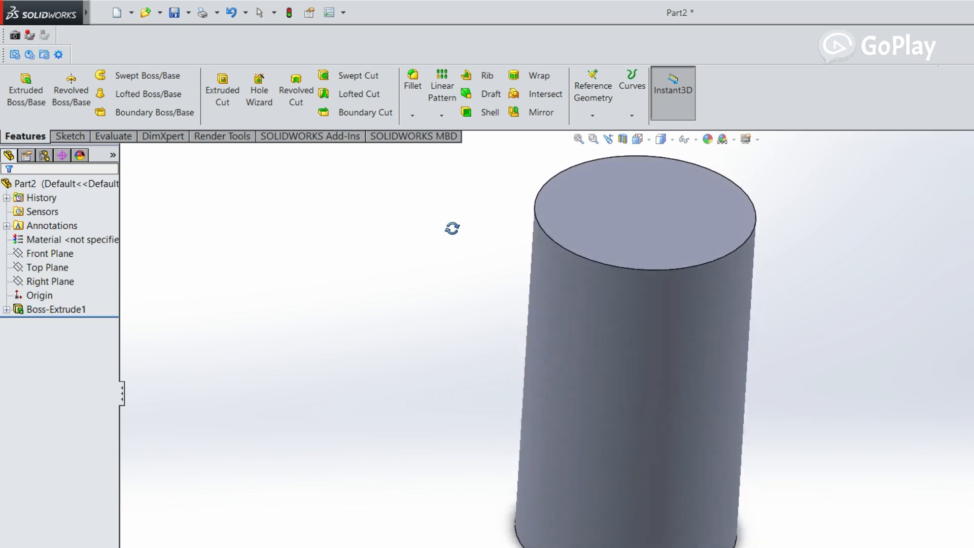
scroll(489, 179, down, 2)
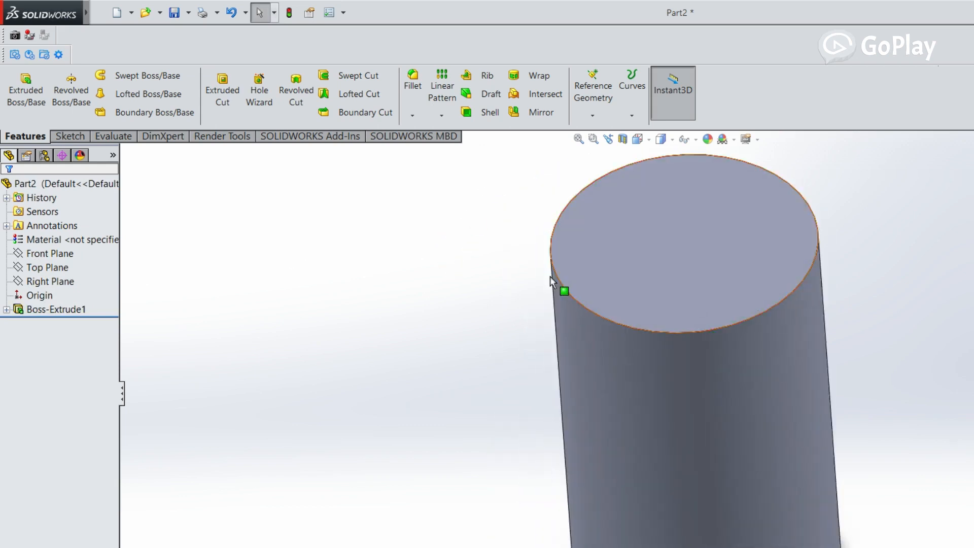
scroll(575, 273, up, 1)
middle_drag(593, 273, 599, 267)
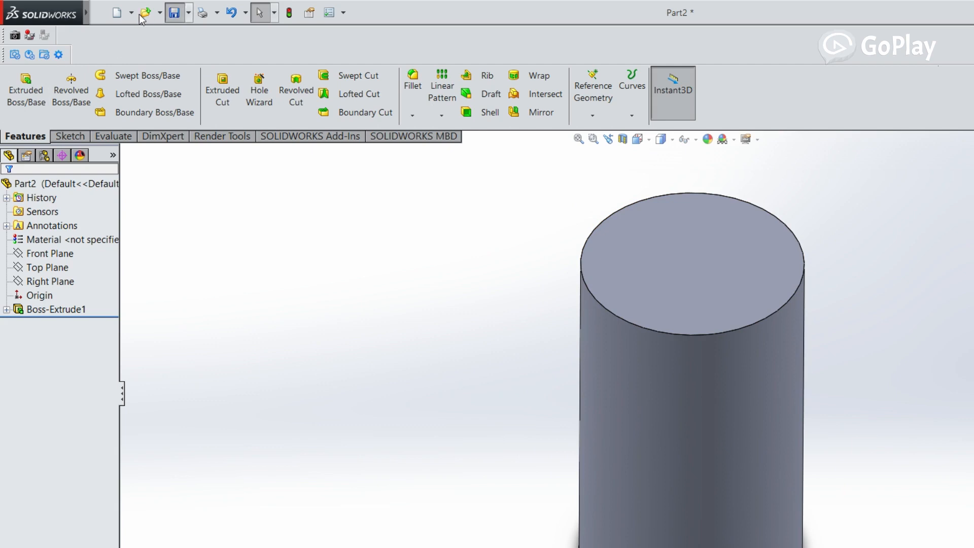
Start saving the part on the Desktop and create and open a folder named "JMC462 - " followed by the person's name
key(ctrl+s)
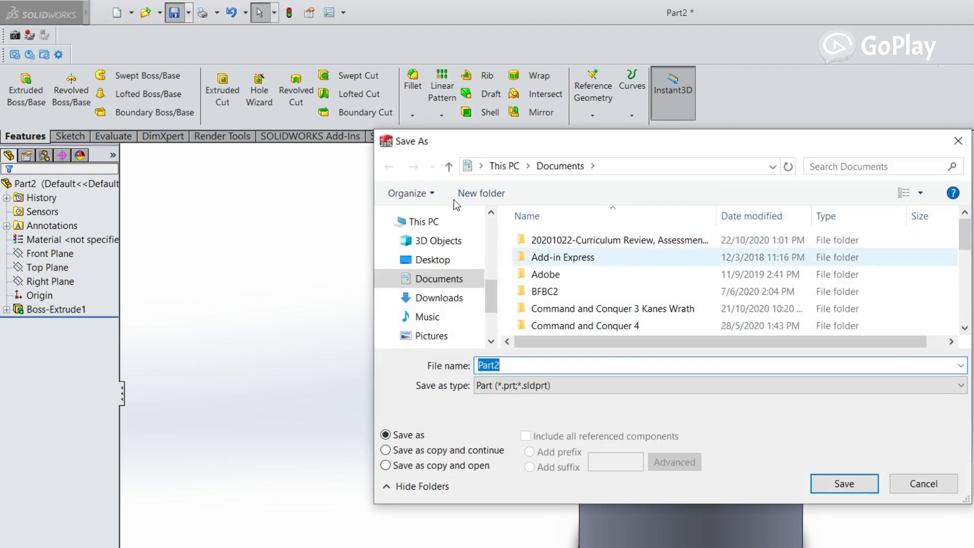
click(436, 260)
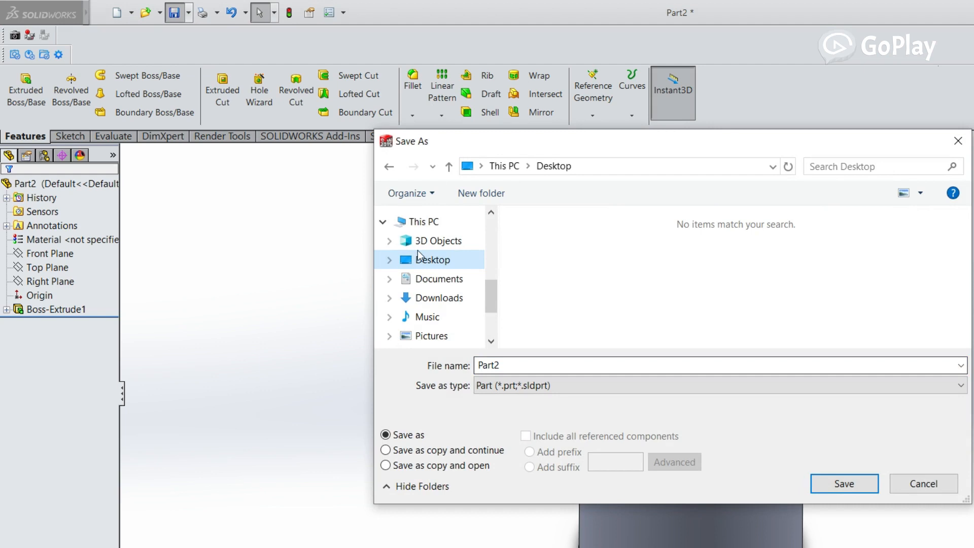
right_click(394, 294)
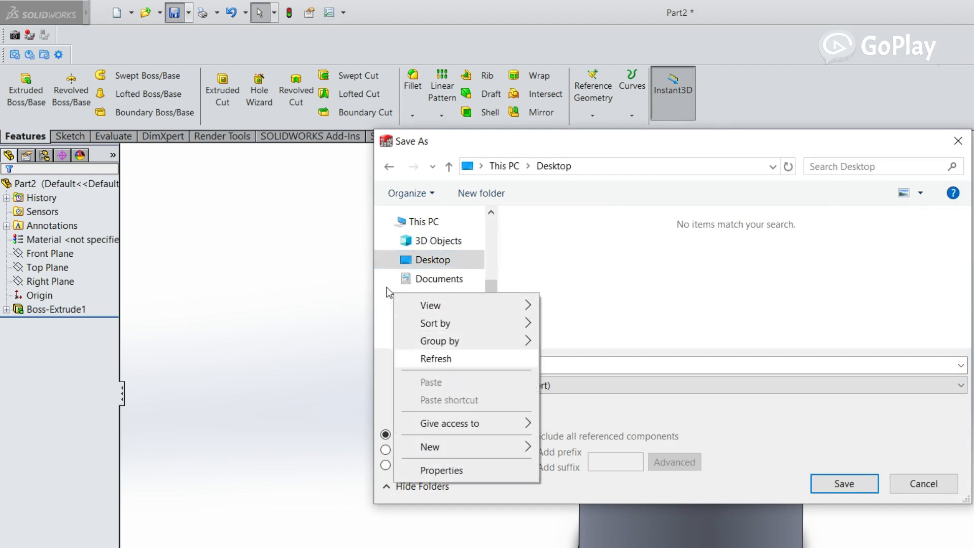
mouse_move(468, 448)
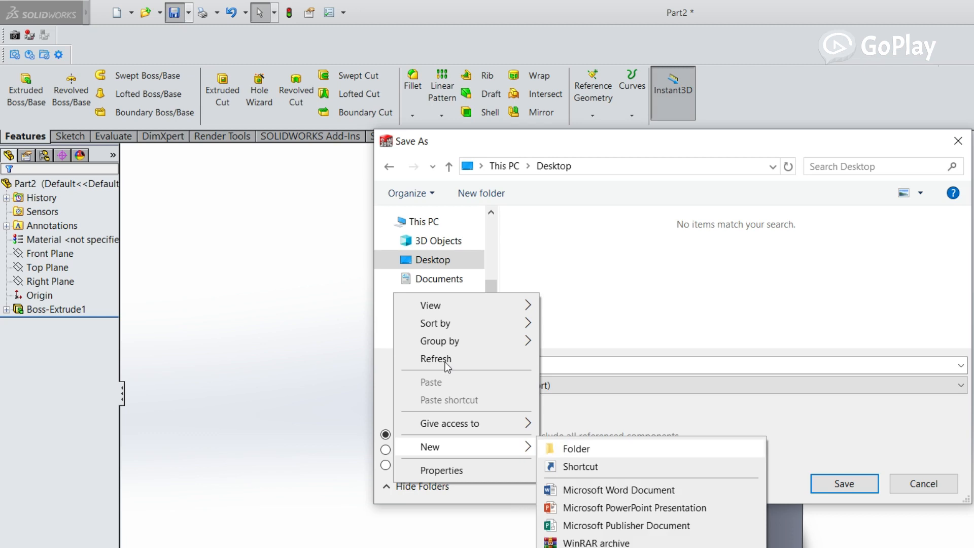
click(552, 451)
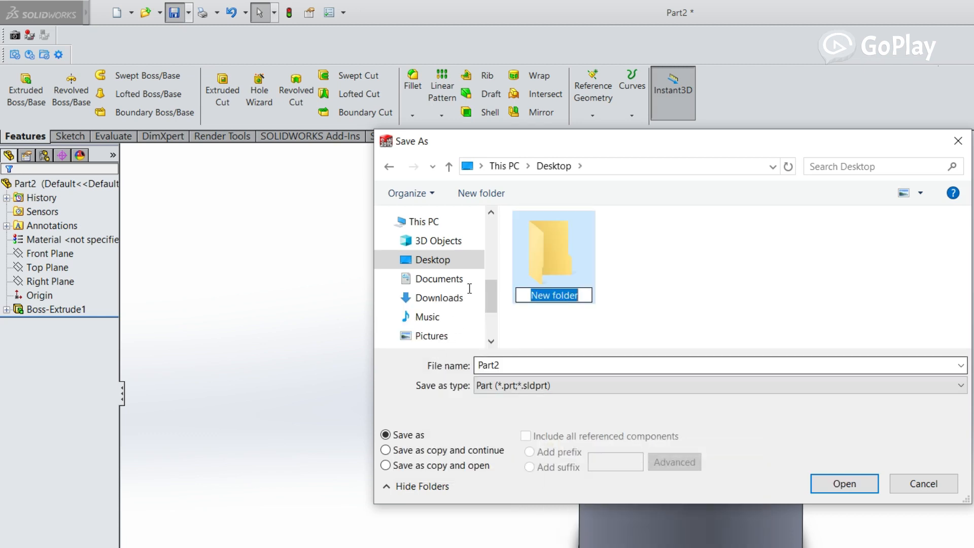
text(JMC)
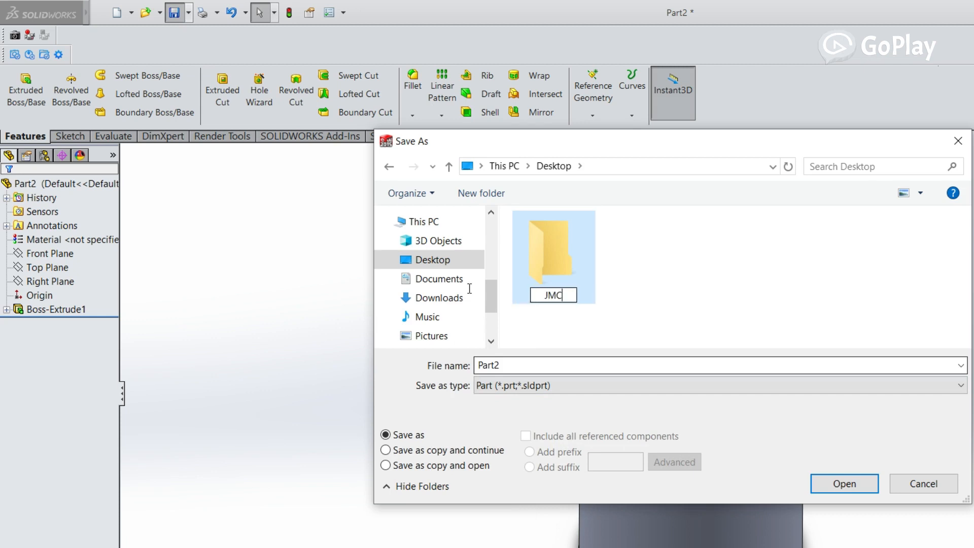
text(462 - )
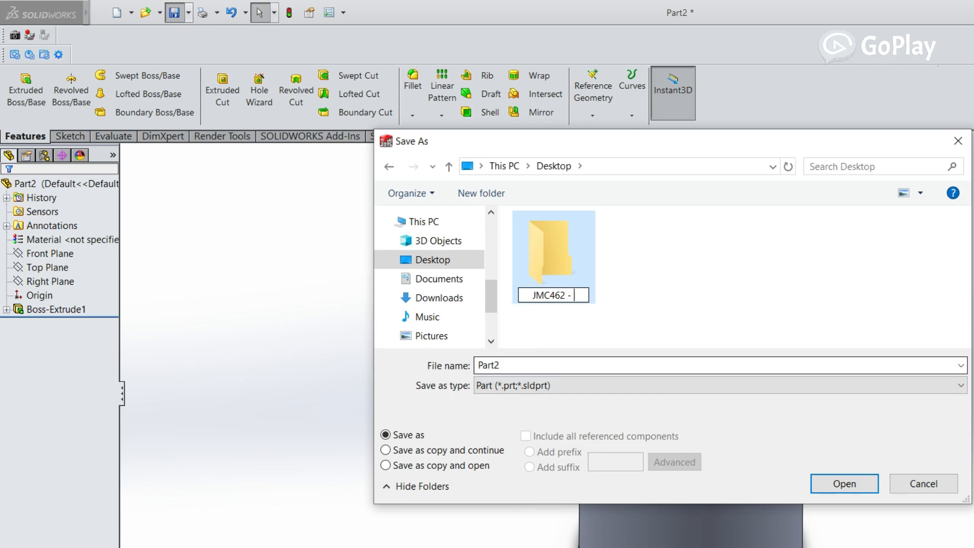
text(SYED)
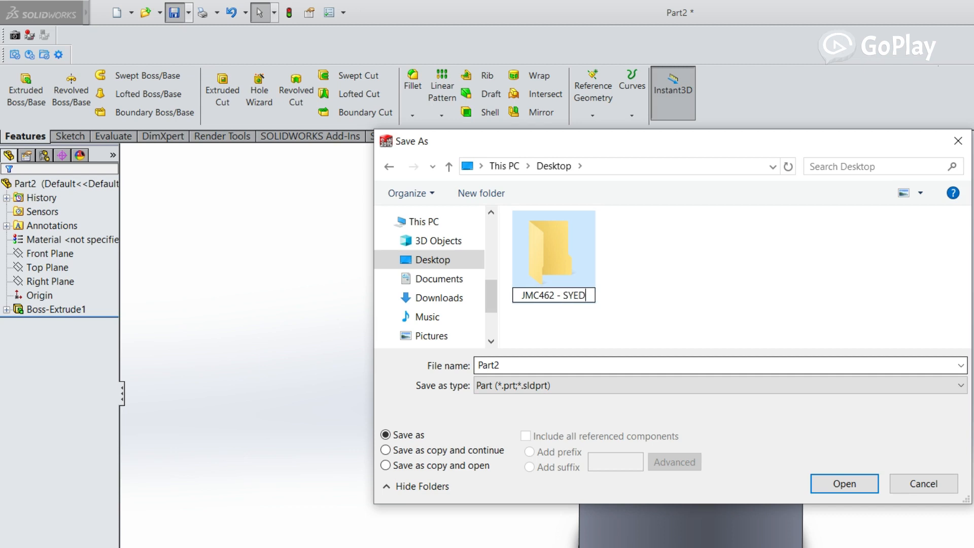
key(Return)
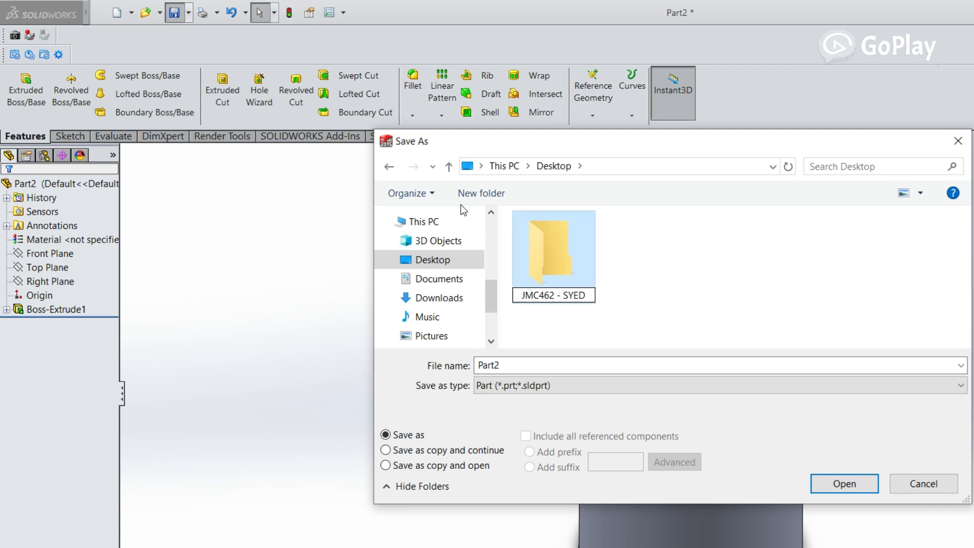
key(Return)
Create a subfolder named "LESSON 1" inside the new JMC462 folder
right_click(574, 255)
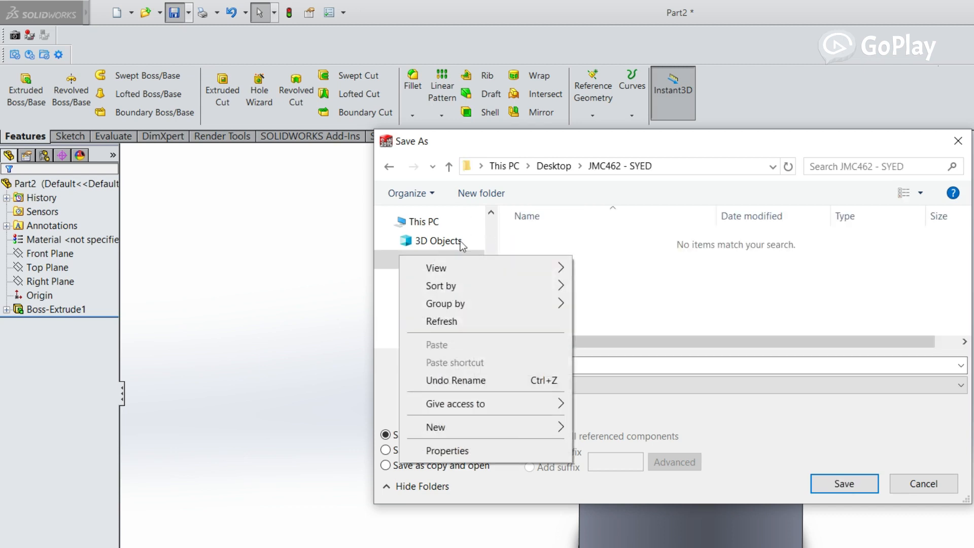
key(w)
text(folder)
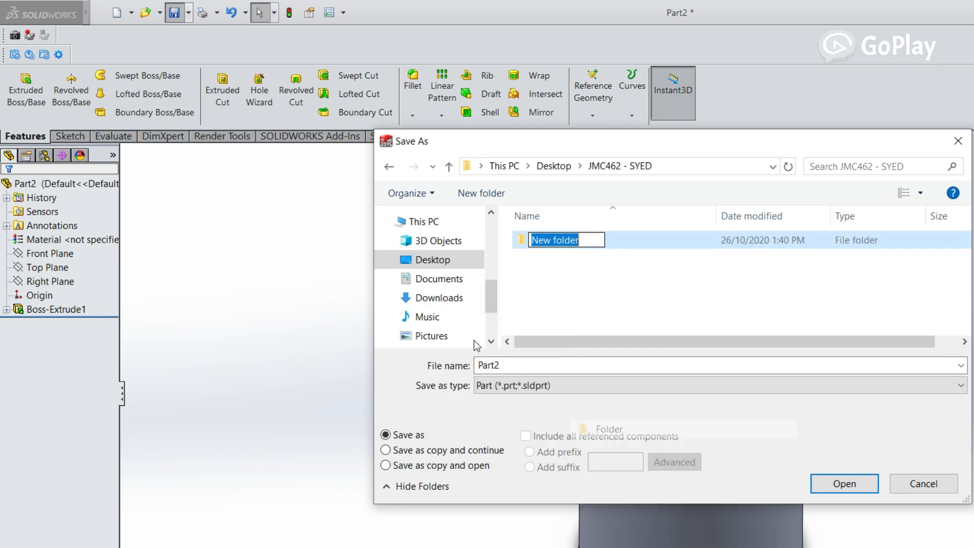
text(LESSON 1)
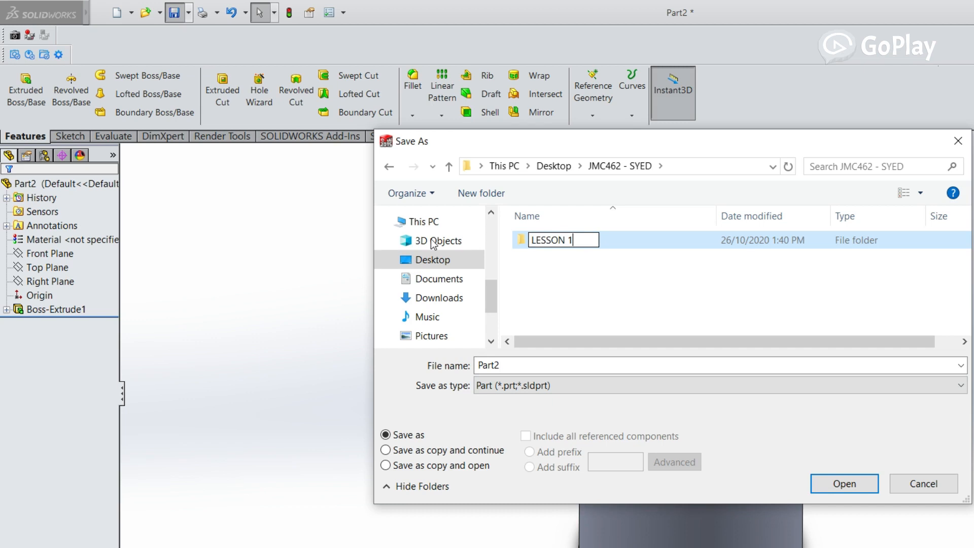
click(441, 208)
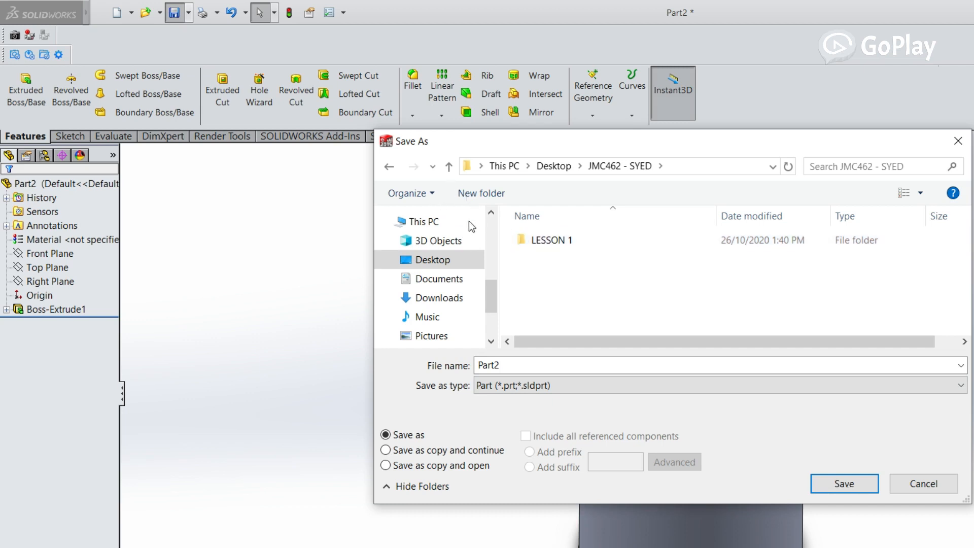
Save the part in the LESSON 1 folder under the file name "BASIC"
double_click(543, 240)
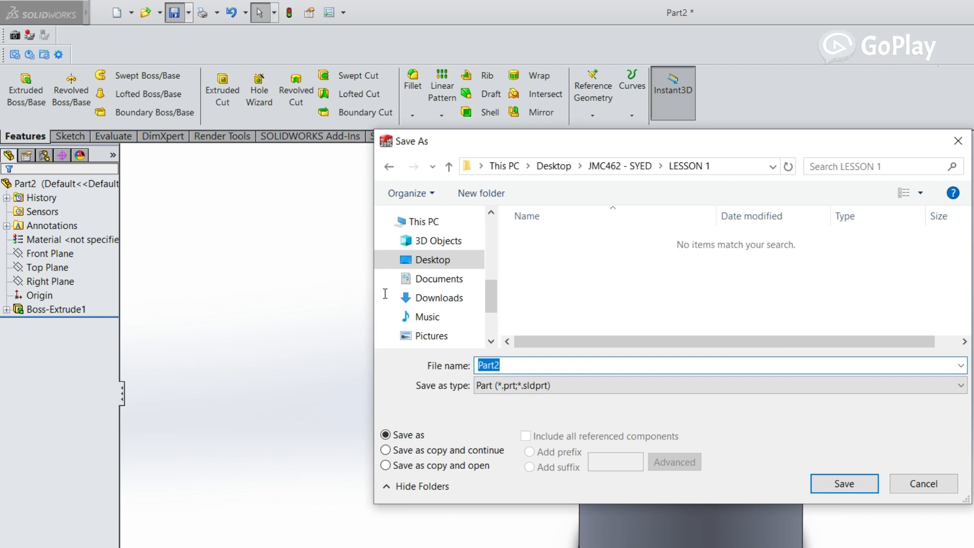
text(BASIC)
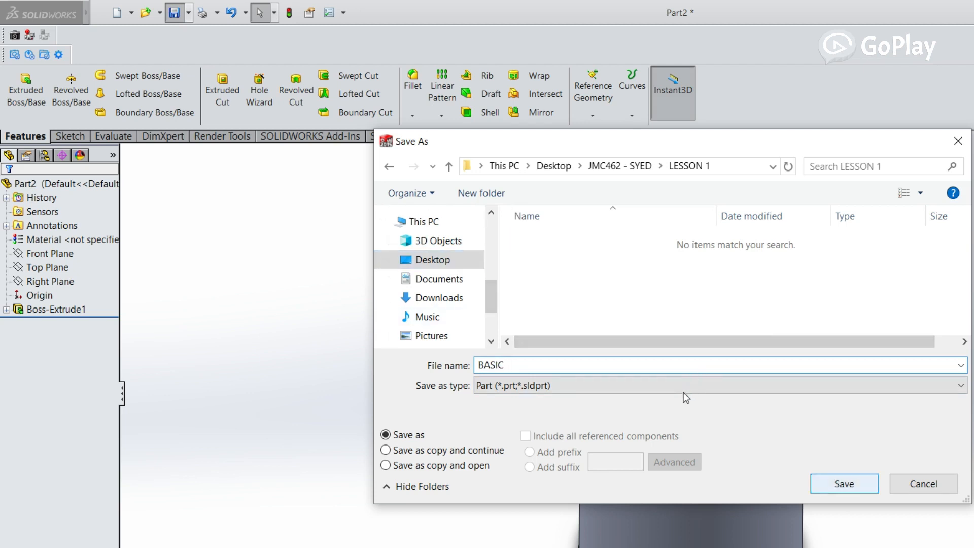
key(Return)
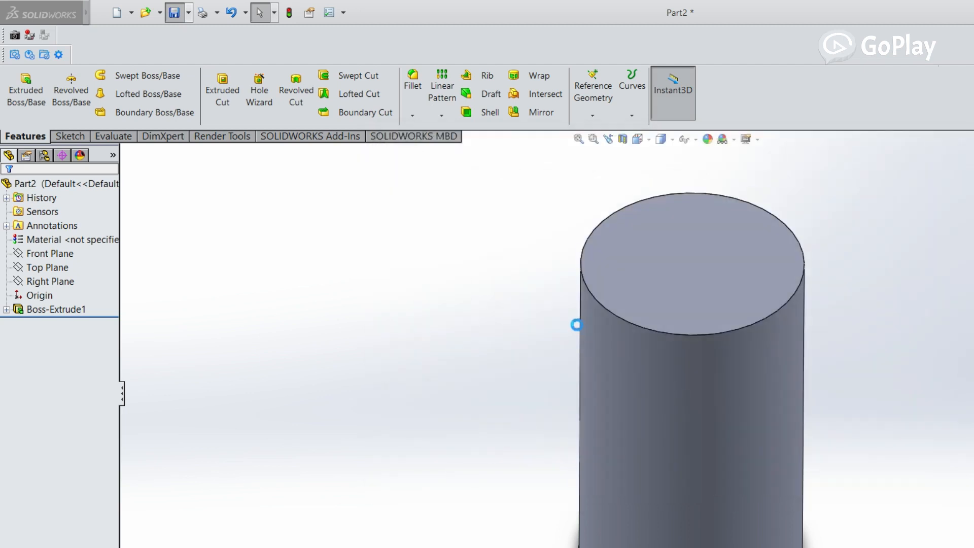